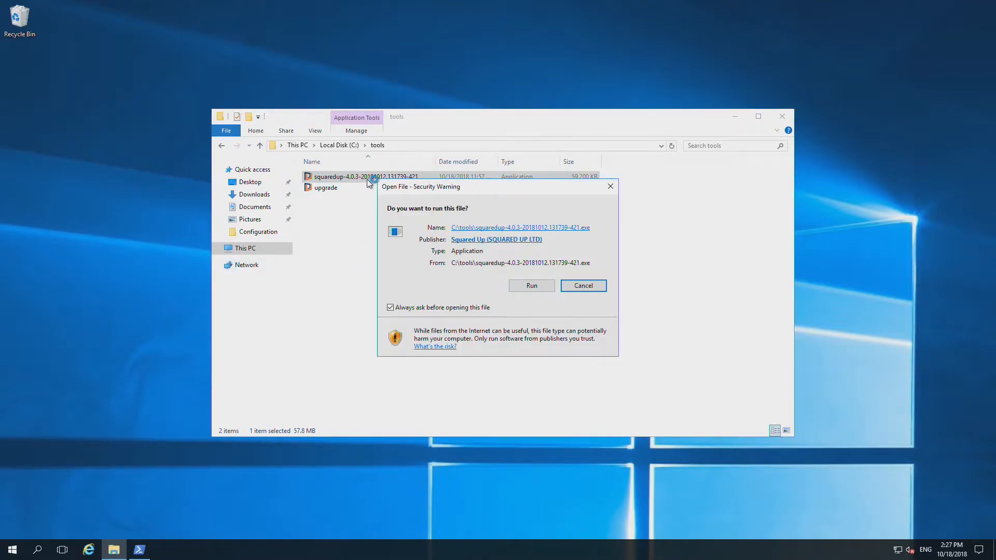
Run the squaredup-4.0.3 installer, accept the license agreement and start the installation
click(526, 287)
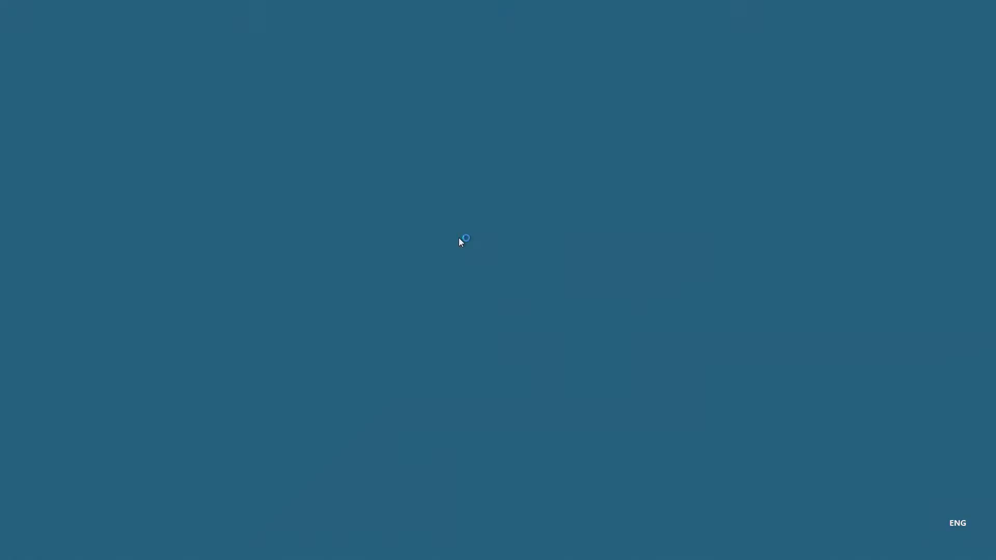
click(445, 346)
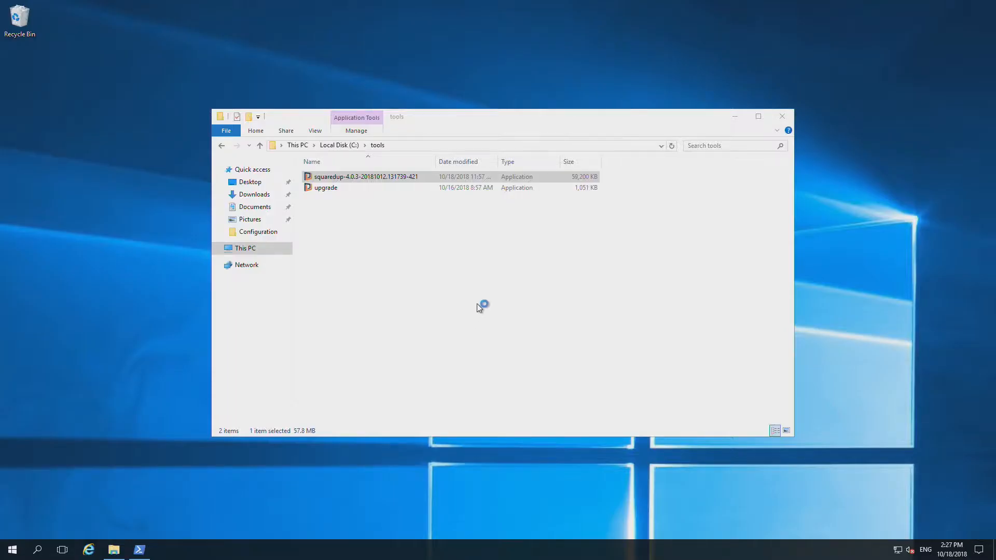
click(526, 358)
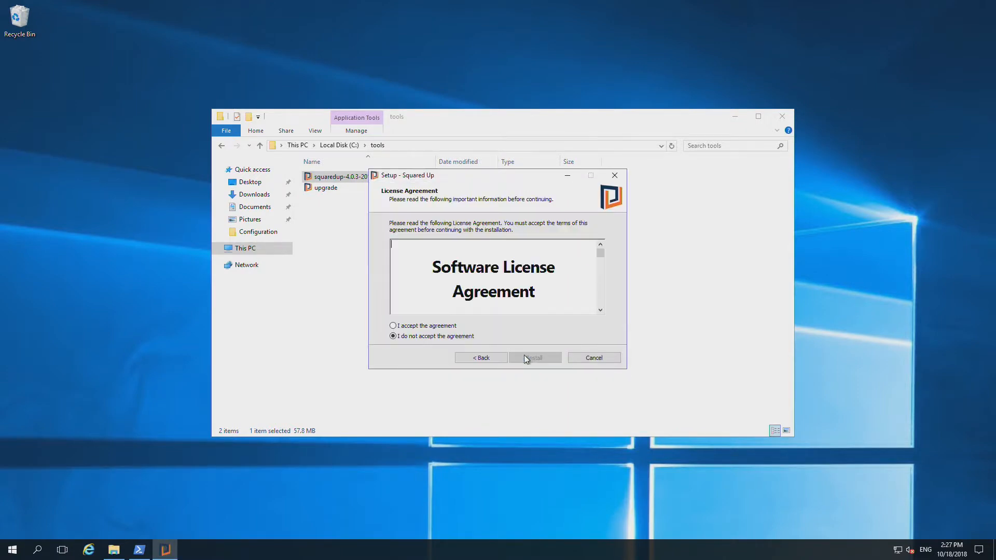
click(450, 326)
click(534, 358)
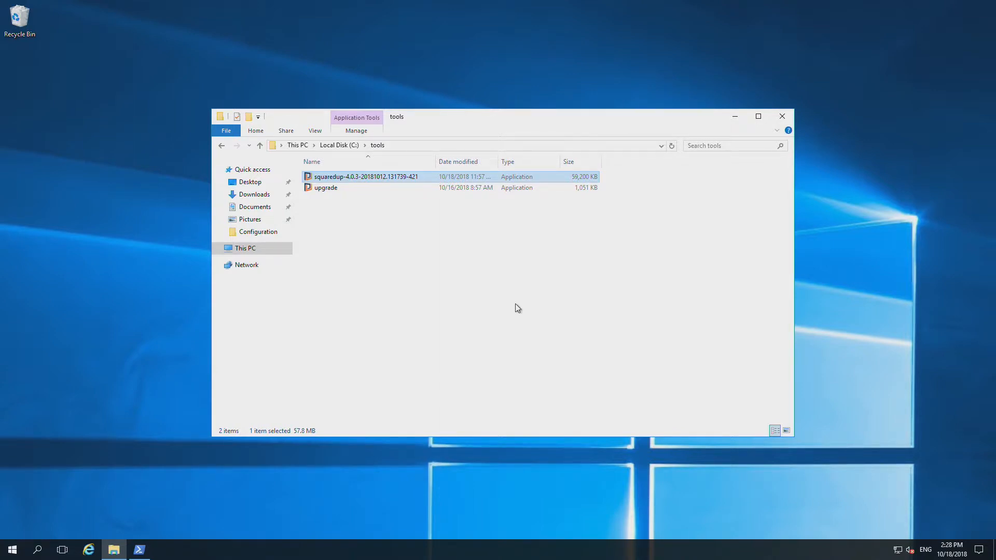
Change the deployment type to a side-by-side upgrade
drag(640, 115, 475, 43)
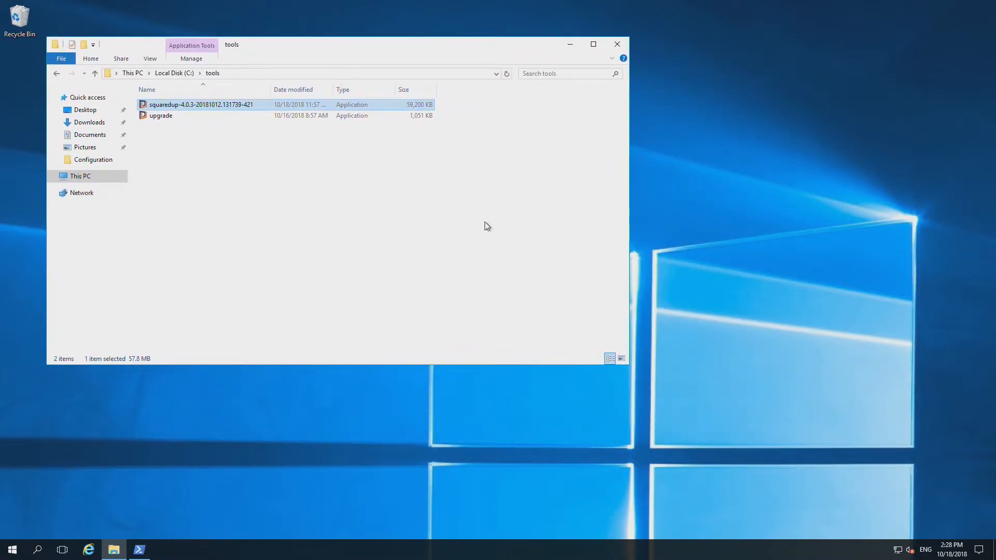
click(499, 370)
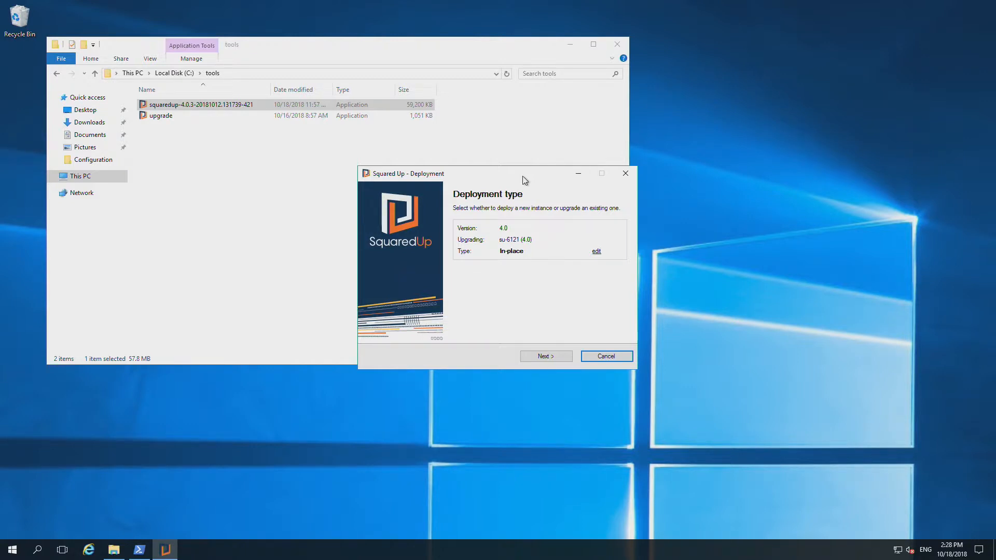
drag(515, 174, 507, 190)
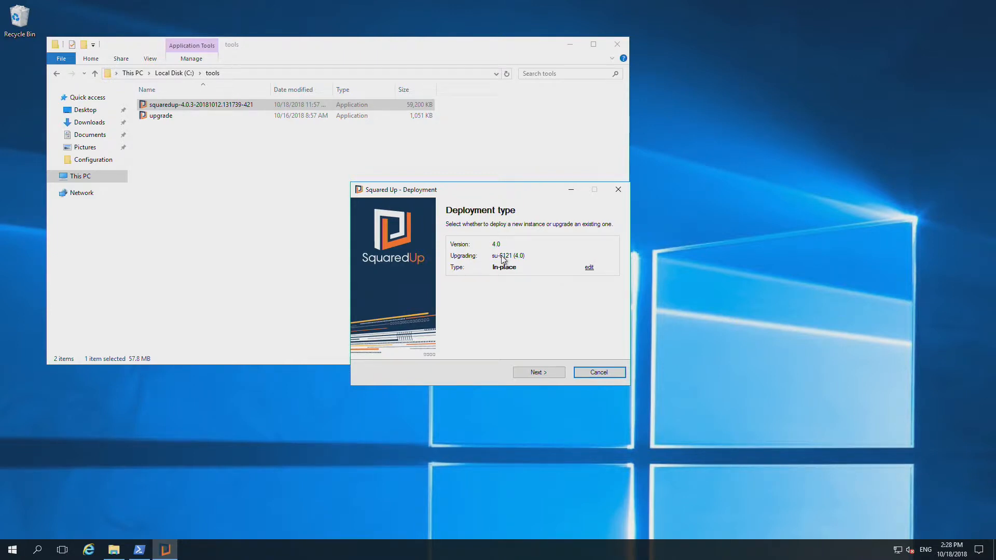
click(589, 267)
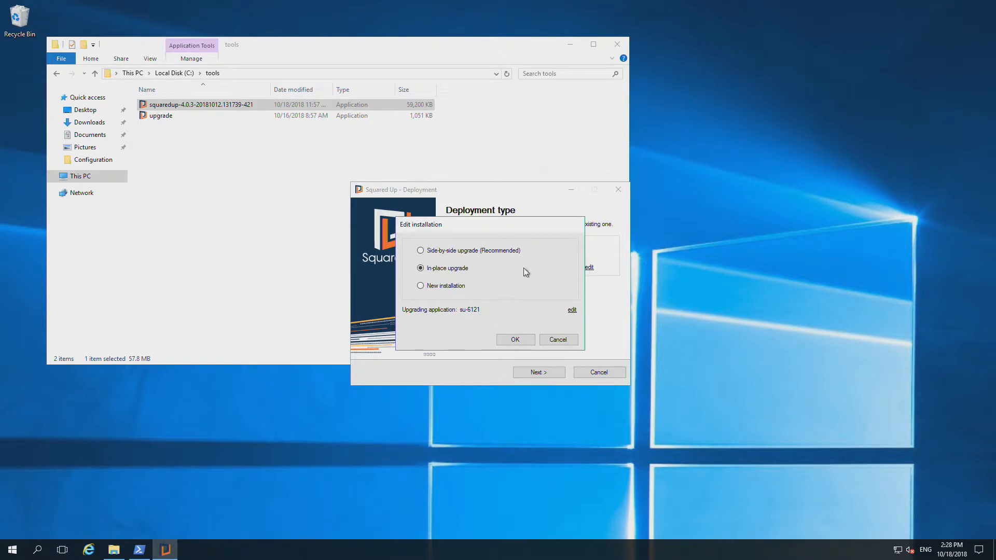
click(495, 250)
drag(498, 232, 505, 253)
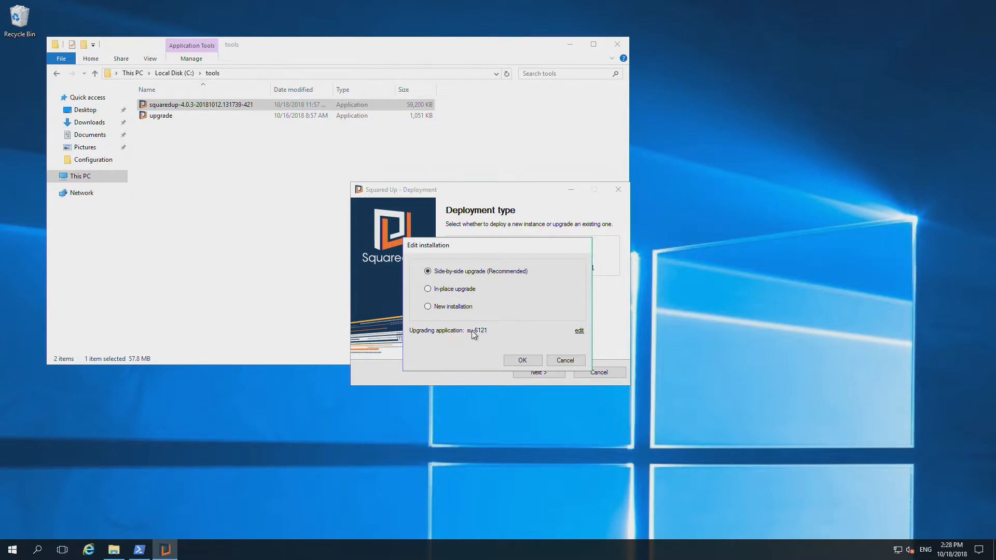
Choose UpgradeV3 as the existing application to upgrade and accept the installation settings
click(579, 332)
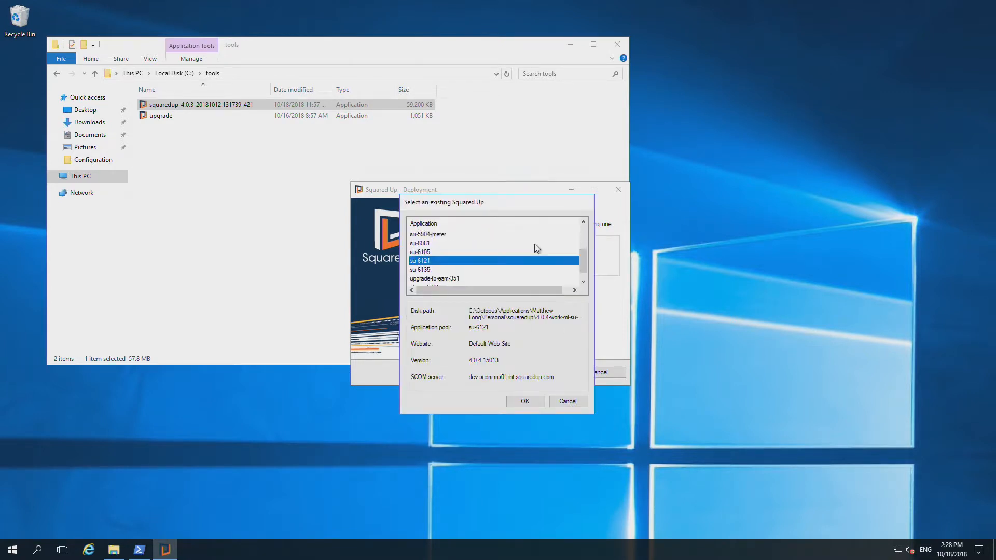
click(442, 279)
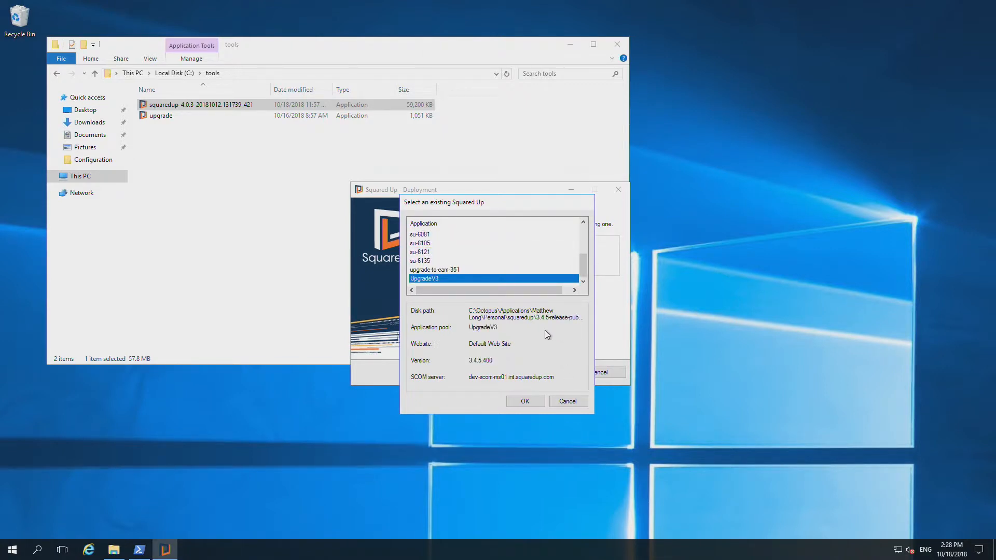
click(535, 402)
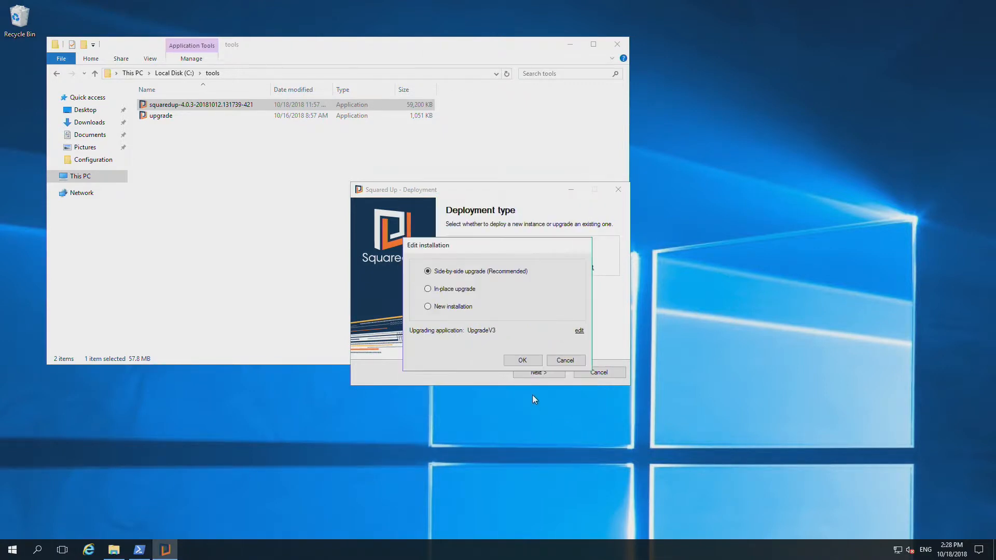
click(522, 360)
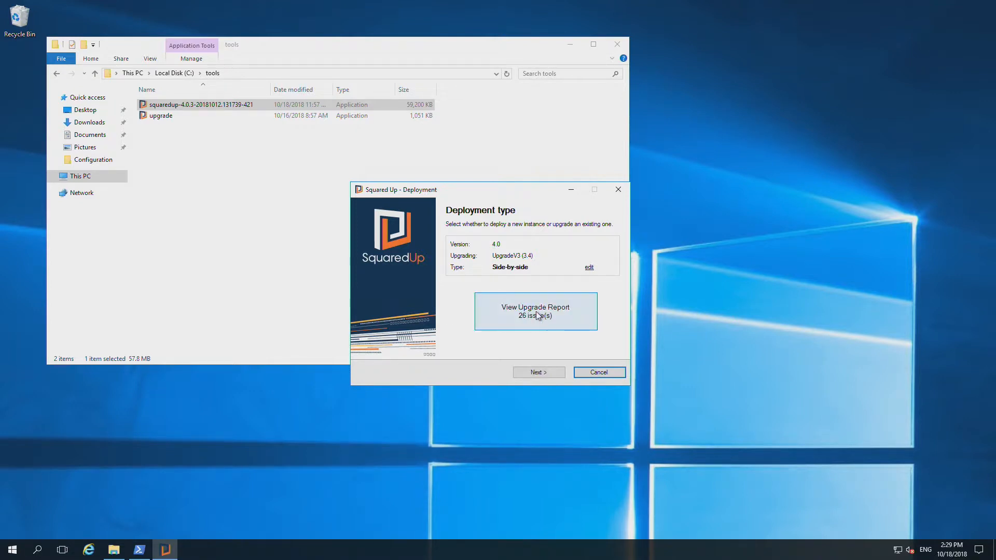
Review the Dashboard issues in the upgrade report and close the report
click(537, 311)
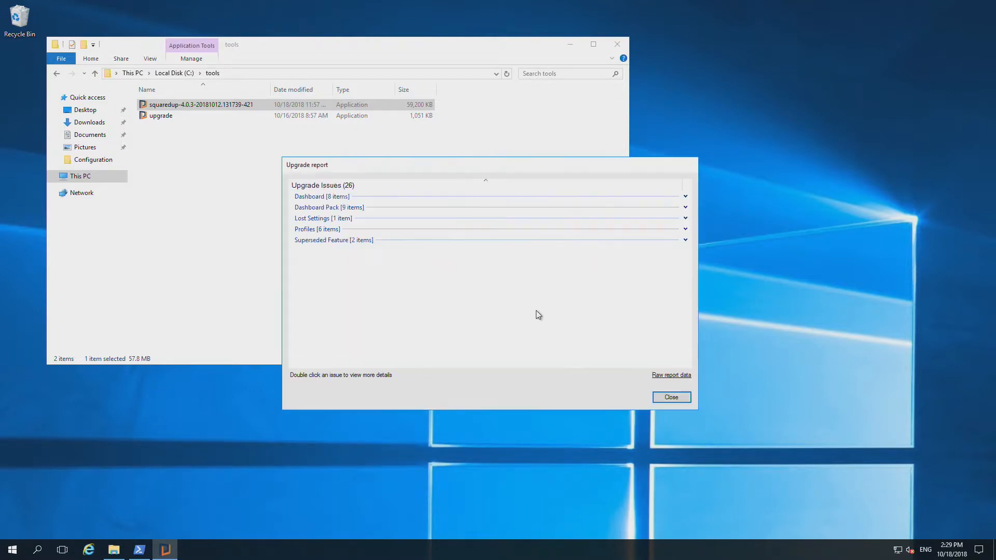
click(685, 196)
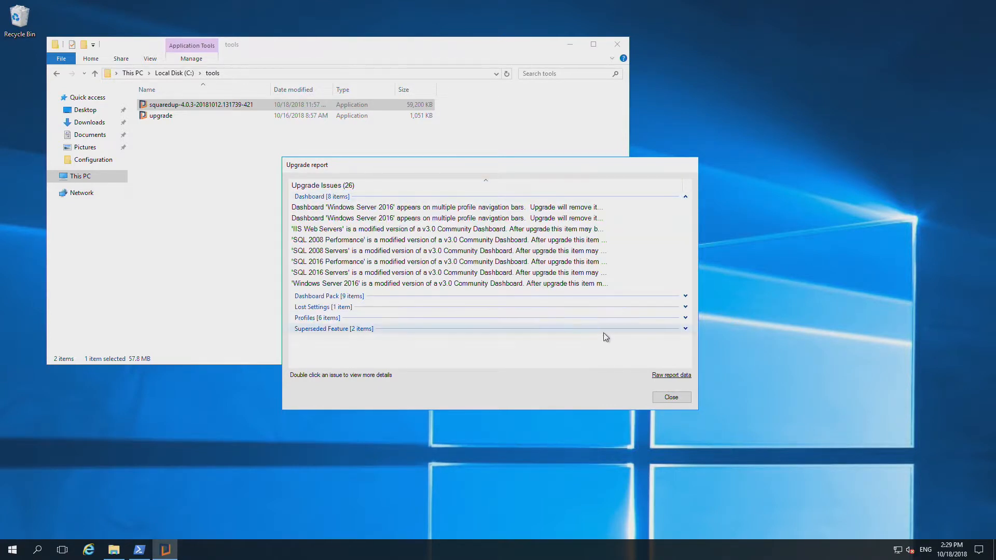
click(670, 398)
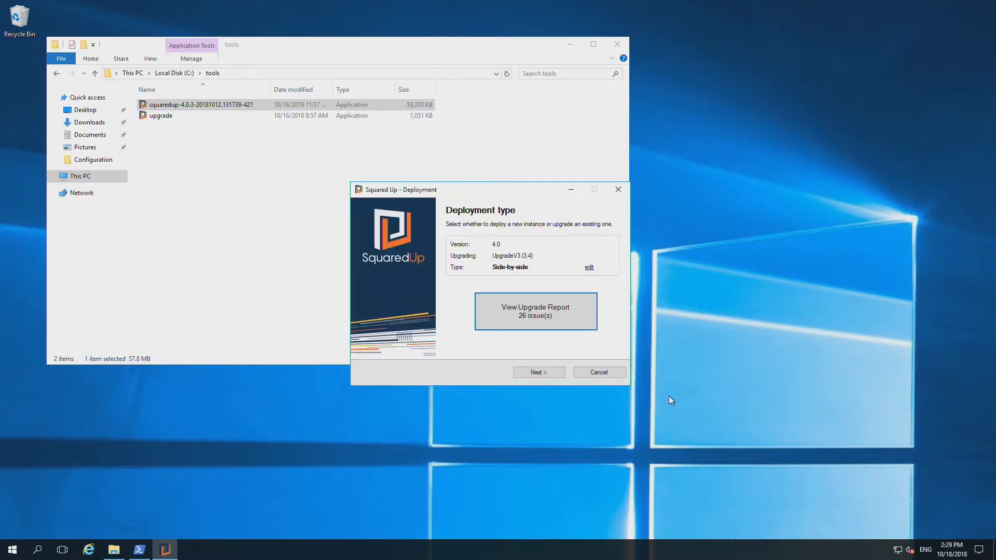
Continue to the deployment location and open the URL settings for editing
click(548, 372)
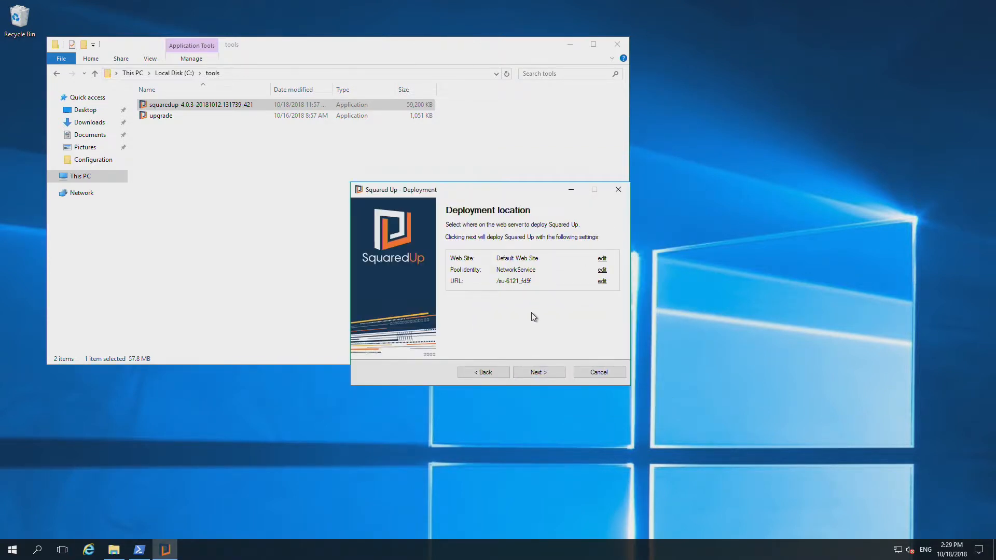
click(601, 281)
Try to set both the application and the application pool names to squaredupv4
drag(498, 274, 427, 273)
text(squaredupv4)
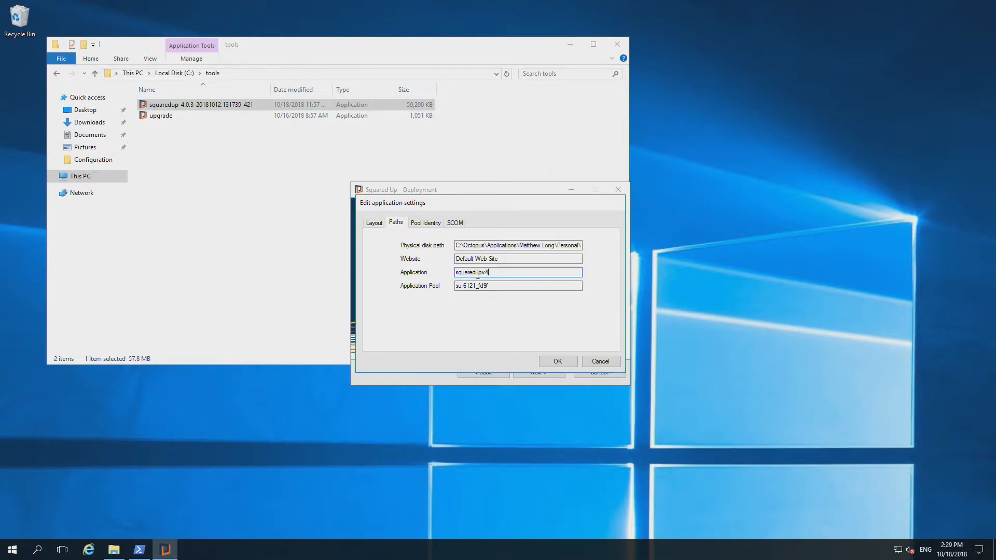
drag(504, 274, 426, 273)
key(ctrl+c)
drag(490, 285, 458, 286)
key(ctrl+v)
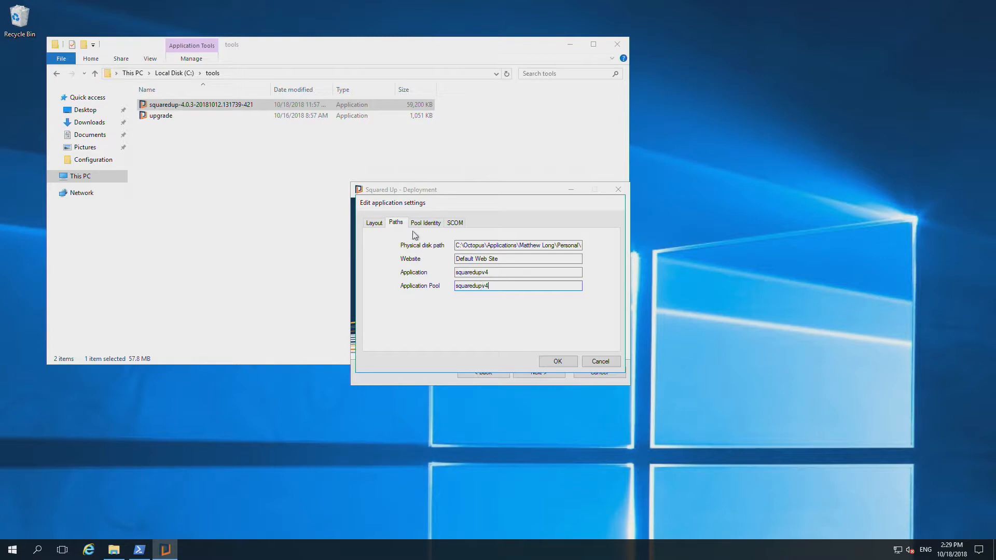
click(374, 223)
click(574, 362)
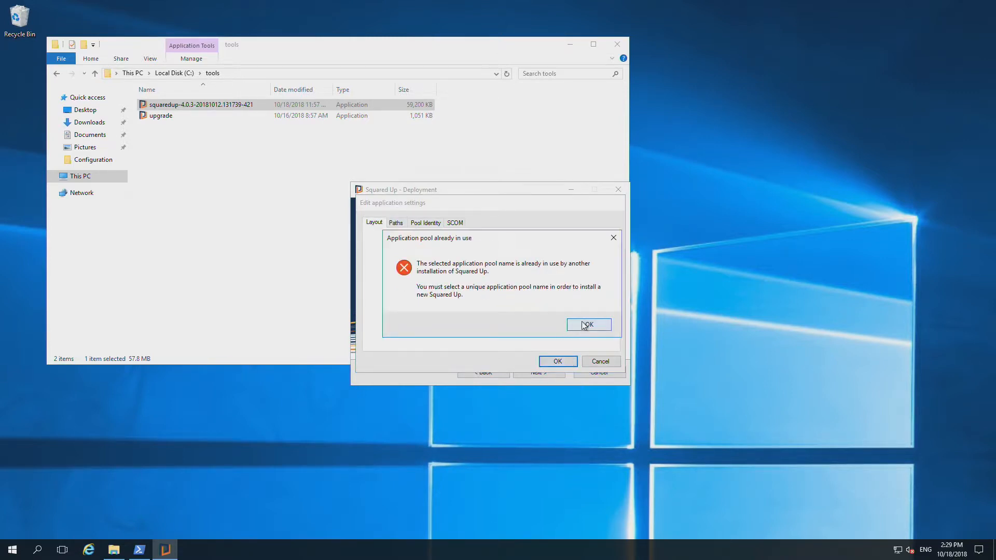
Set both the application and the application pool names to upgradev4 and accept the application settings
click(584, 325)
click(398, 224)
drag(498, 271, 386, 272)
text(upgradev43)
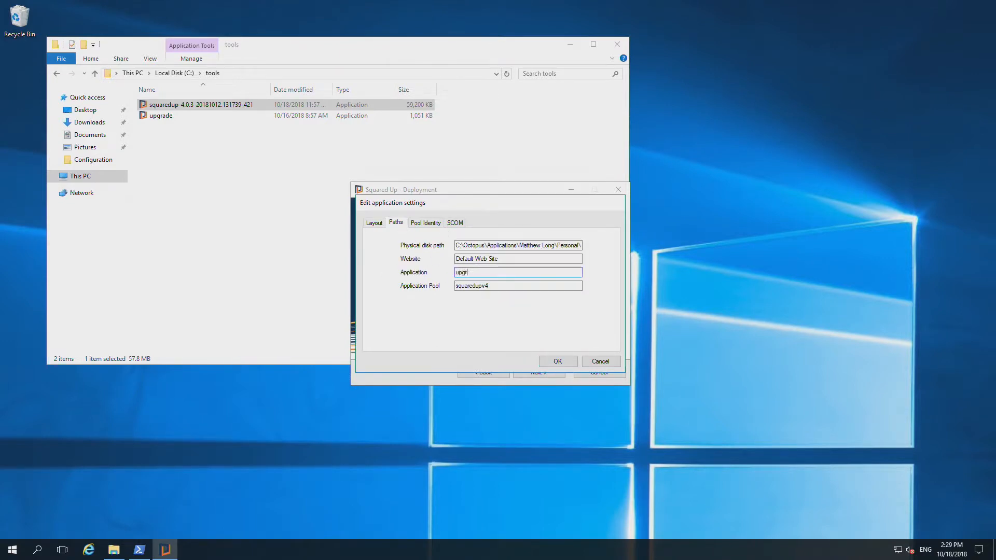
key(BackSpace)
drag(485, 272, 435, 270)
drag(517, 286, 432, 283)
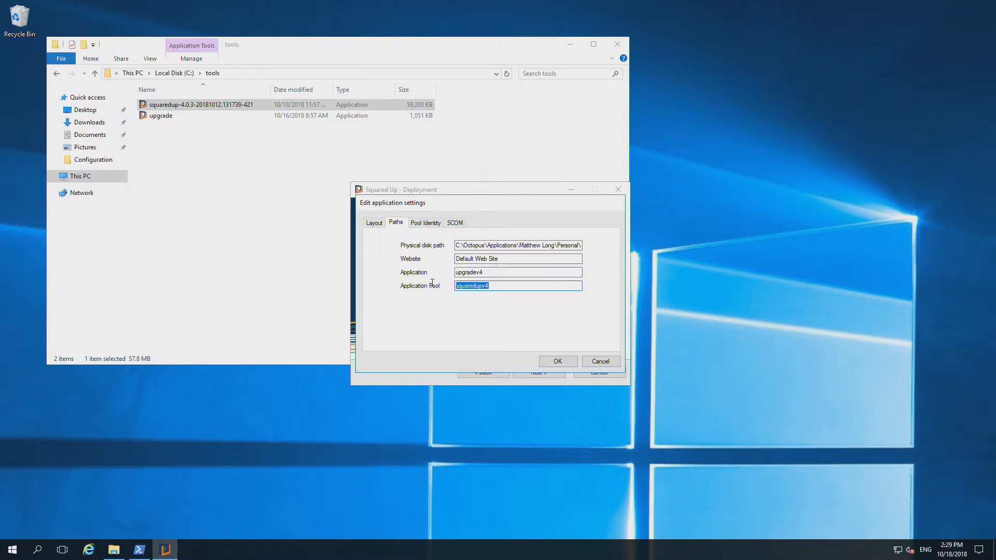
click(557, 361)
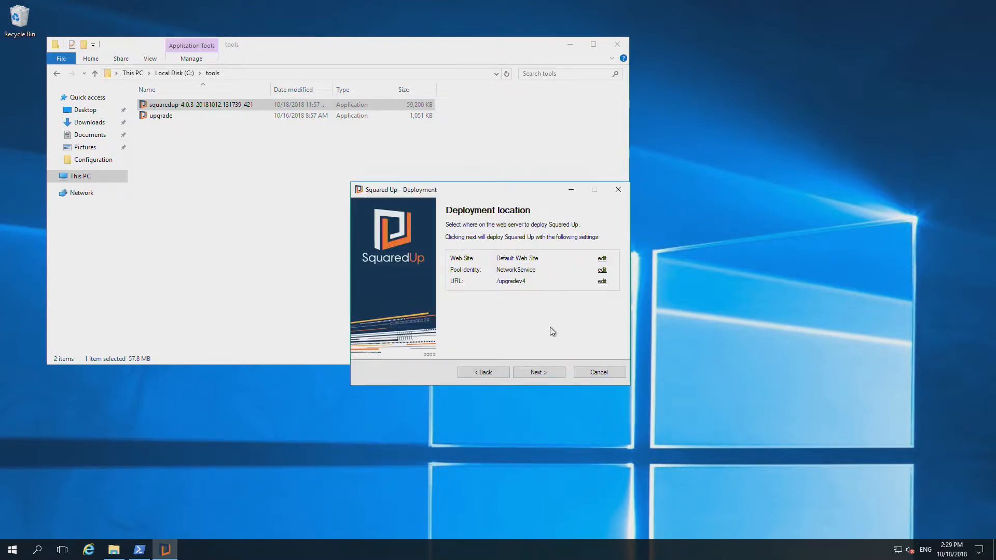
Deploy Squared Up with the chosen location settings and select the option to open it in a web browser
click(549, 370)
click(547, 369)
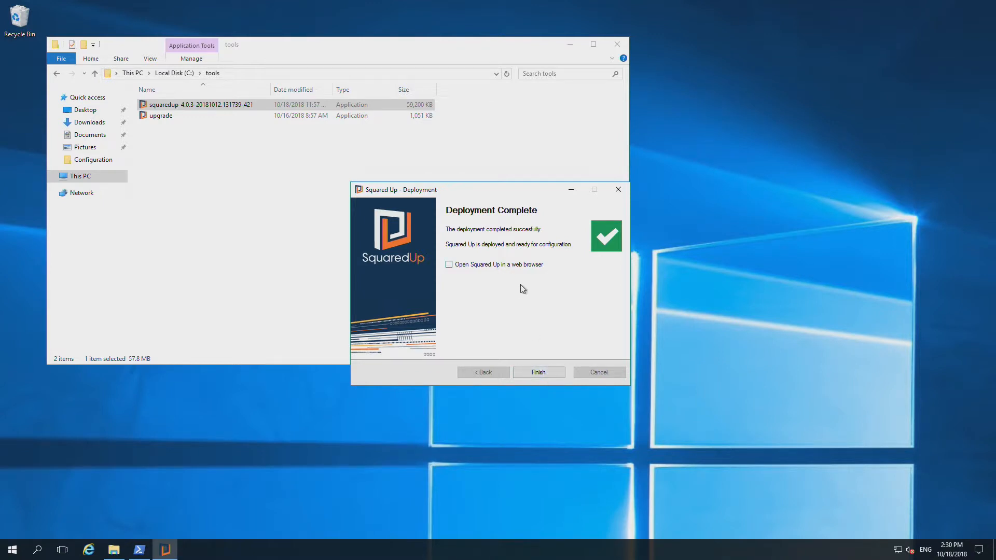
click(526, 265)
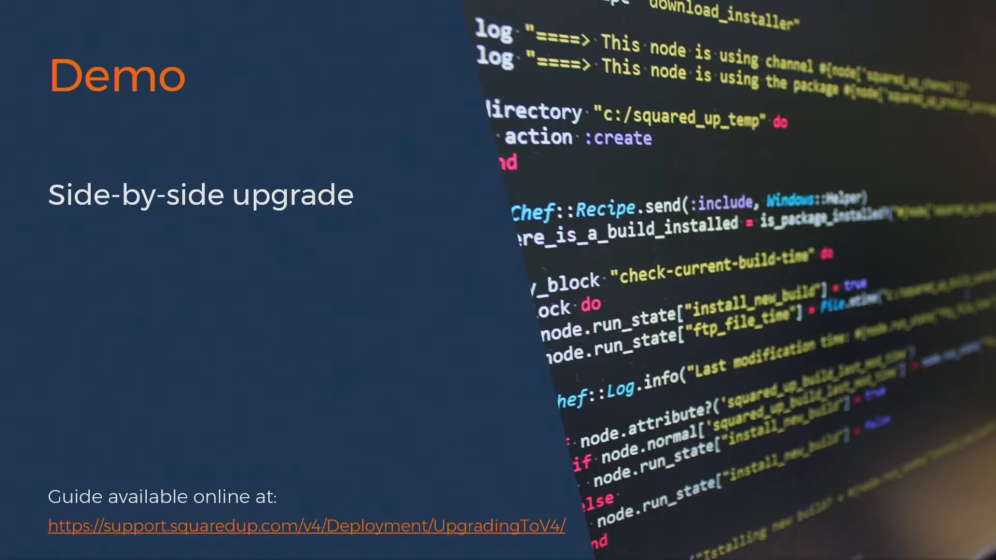
key(Right)
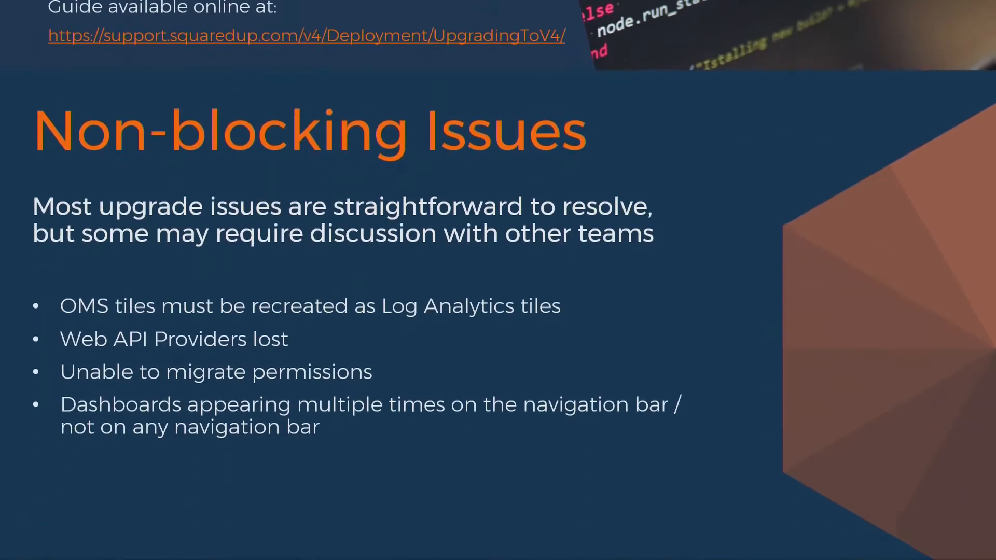